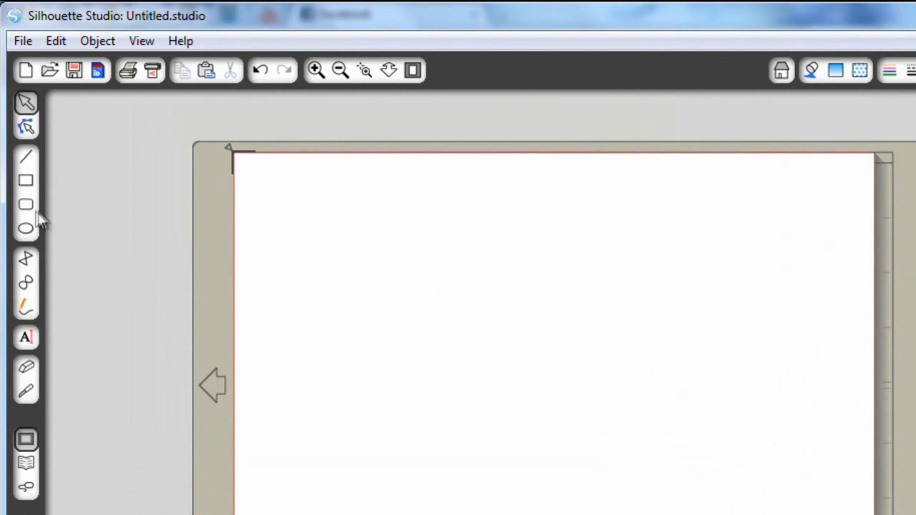
# Draw a rectangle about 15.1 cm wide and 8.0 cm high in the upper part of the page and select it
pyautogui.click(28, 182)
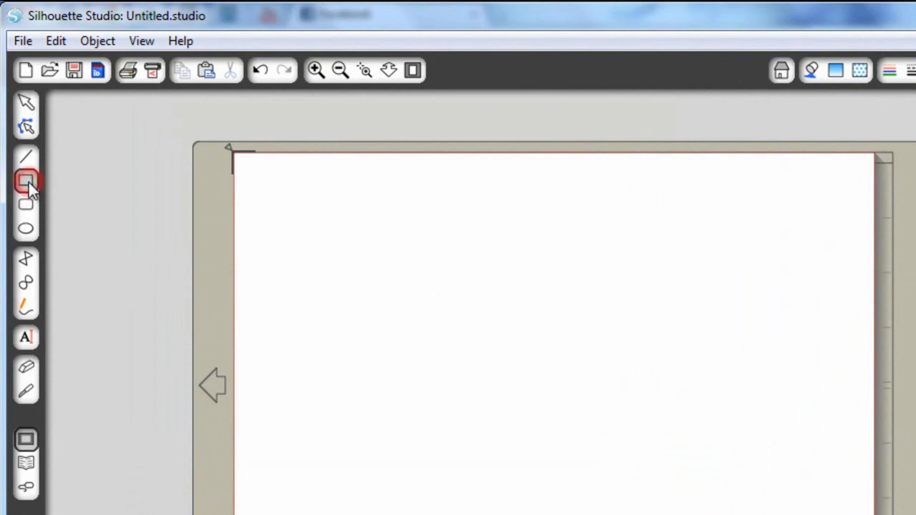
pyautogui.moveTo(433, 272); pyautogui.dragTo(760, 445)
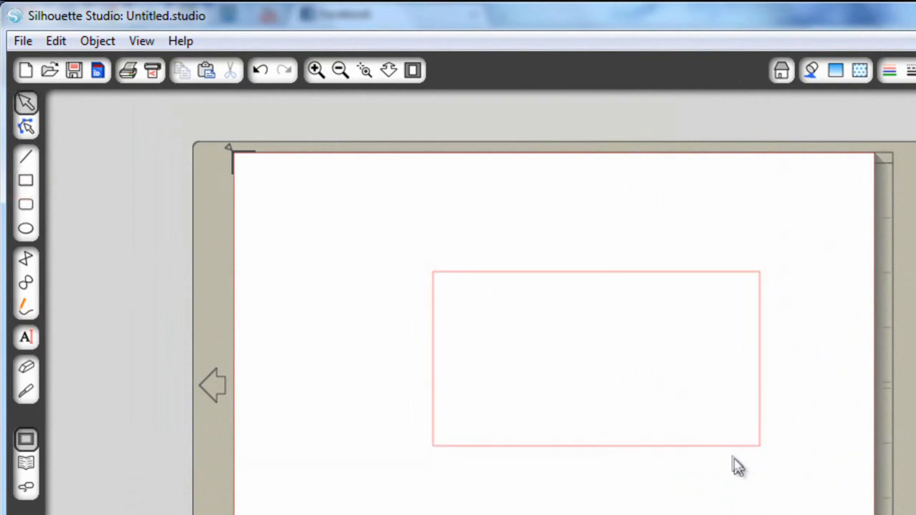
pyautogui.click(757, 447)
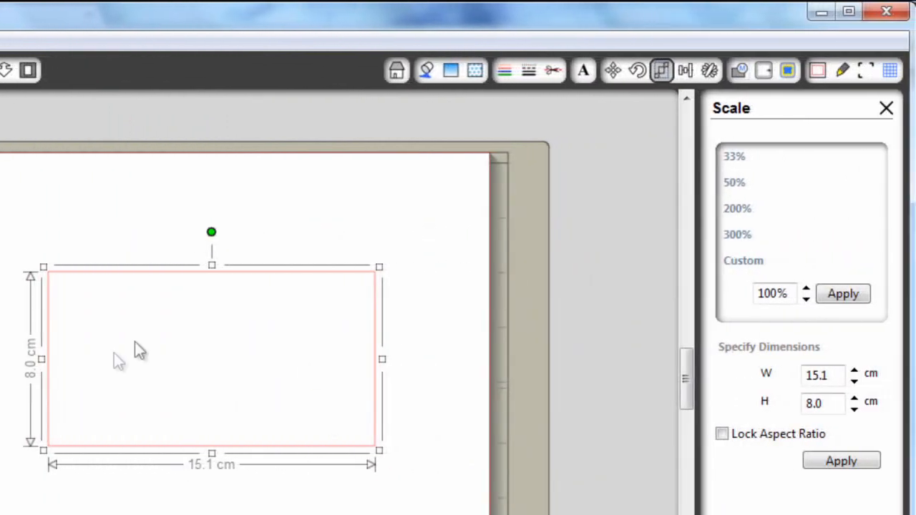
# Resize the rectangle to a width of 14.8 cm and a height of 10.5 cm
pyautogui.doubleClick(832, 377)
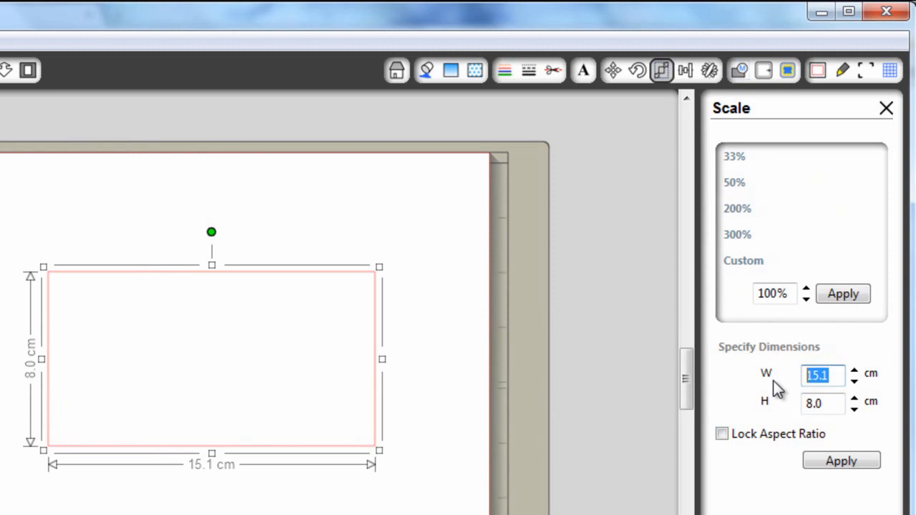
pyautogui.write('14.8')
pyautogui.doubleClick(828, 405)
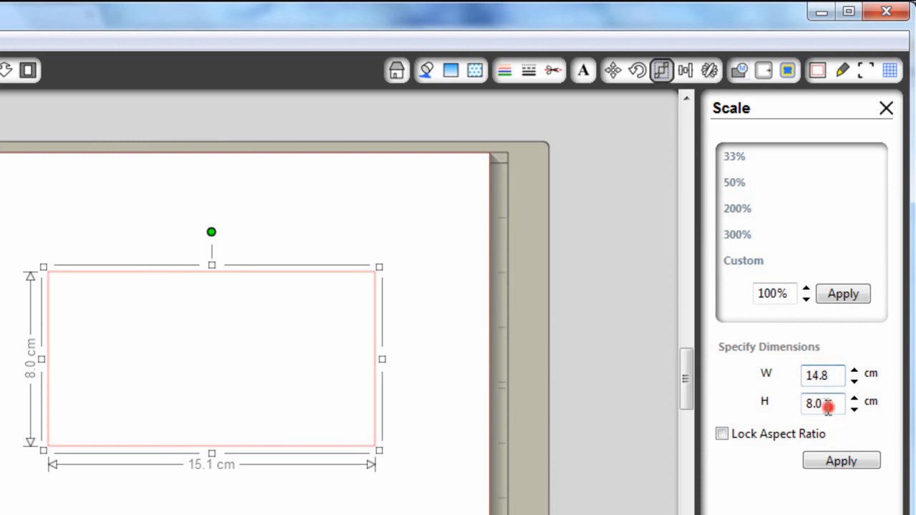
pyautogui.write('10.5')
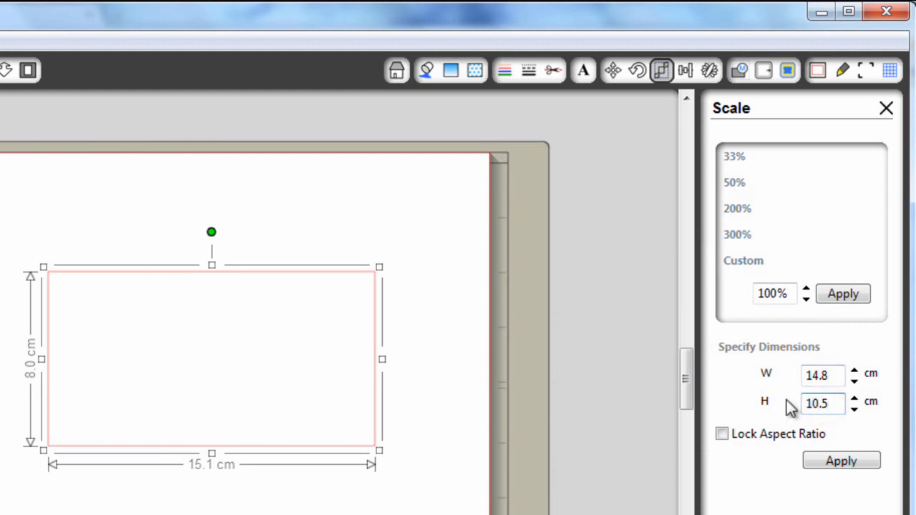
pyautogui.click(872, 469)
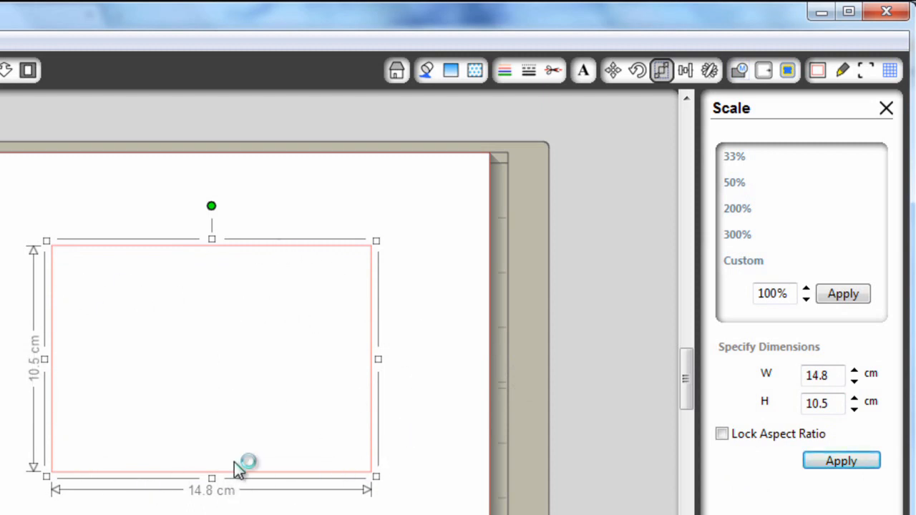
pyautogui.click(251, 483)
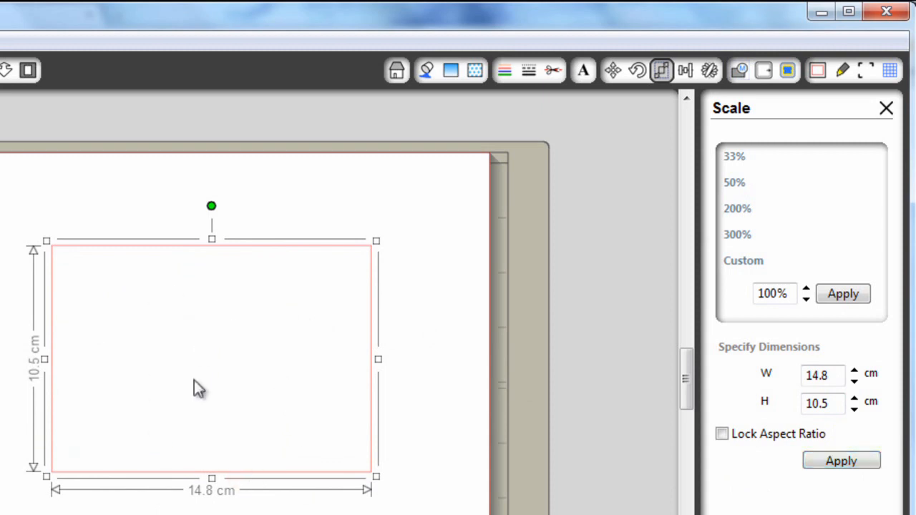
# Duplicate the rectangle directly above itself and group the two rectangles as the card base
pyautogui.click(710, 70)
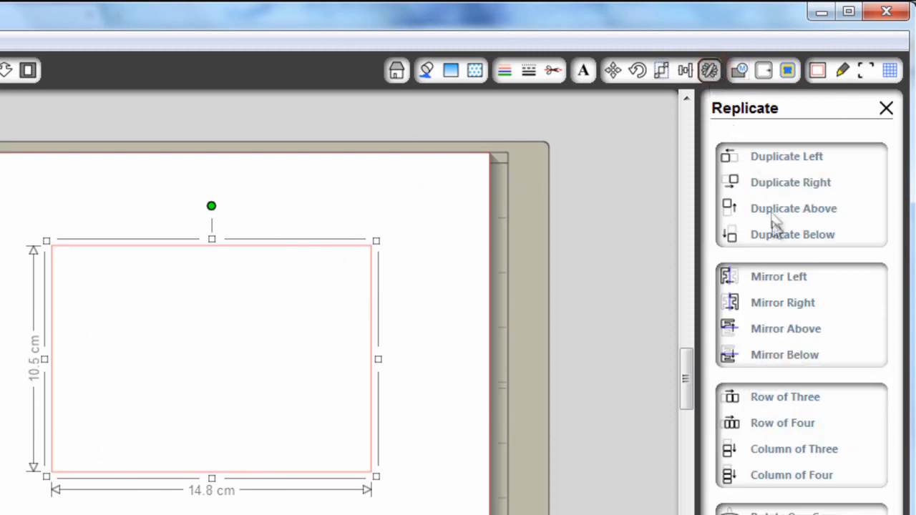
pyautogui.click(792, 211)
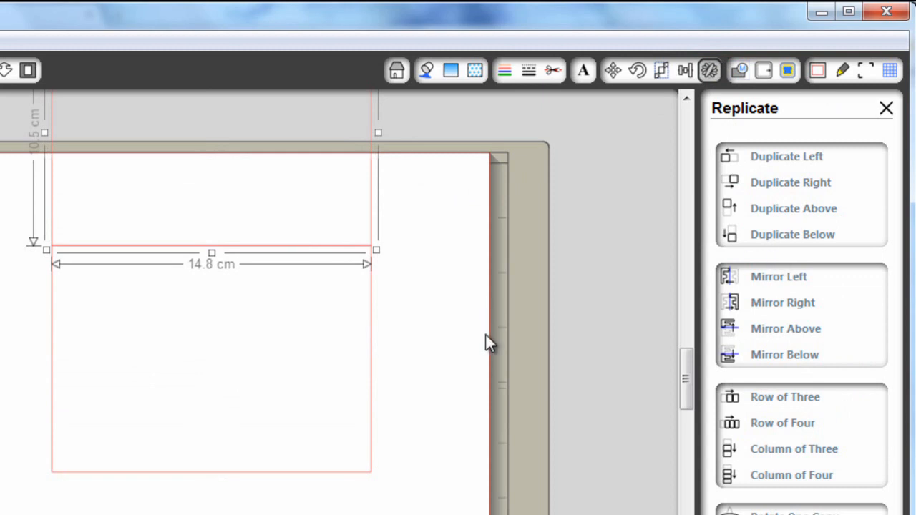
pyautogui.hotkey('ctrl', 'a')
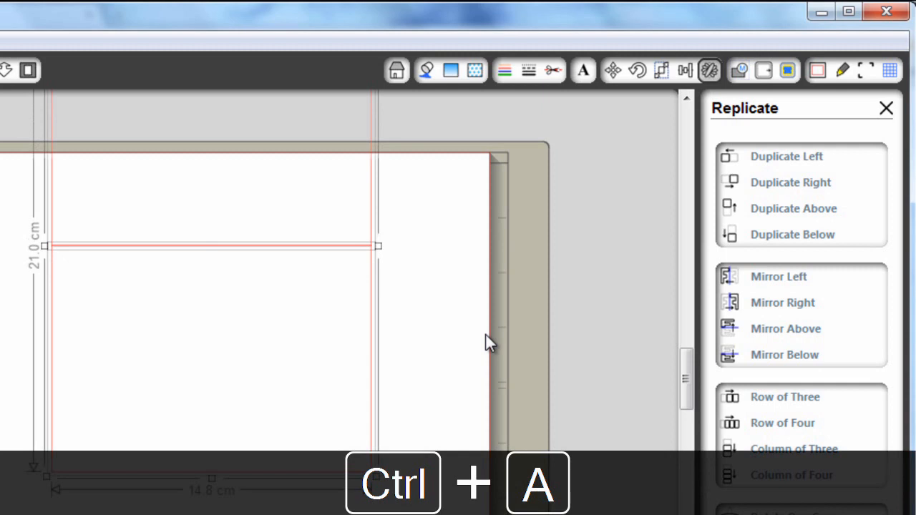
pyautogui.hotkey('ctrl', 'g')
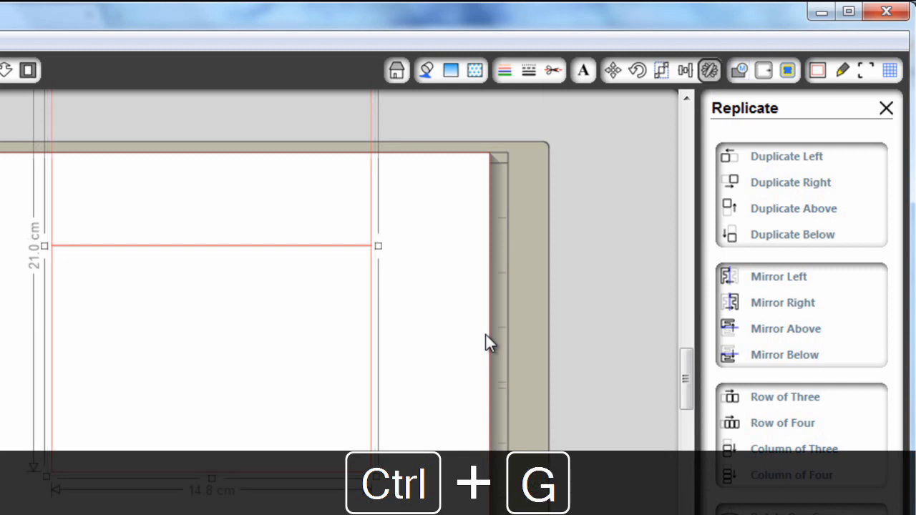
pyautogui.moveTo(322, 248); pyautogui.dragTo(317, 291)
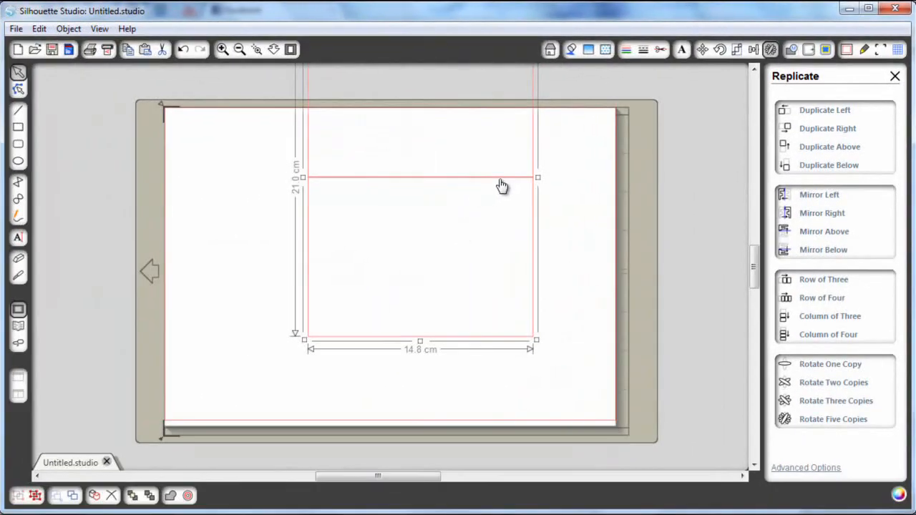
pyautogui.click(544, 332)
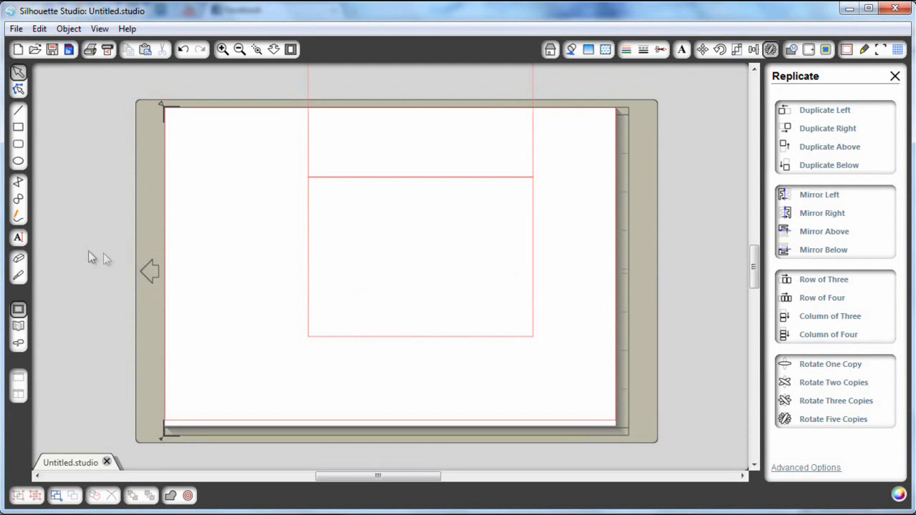
# Add the text "DAD" inside the lower rectangle of the card
pyautogui.click(19, 239)
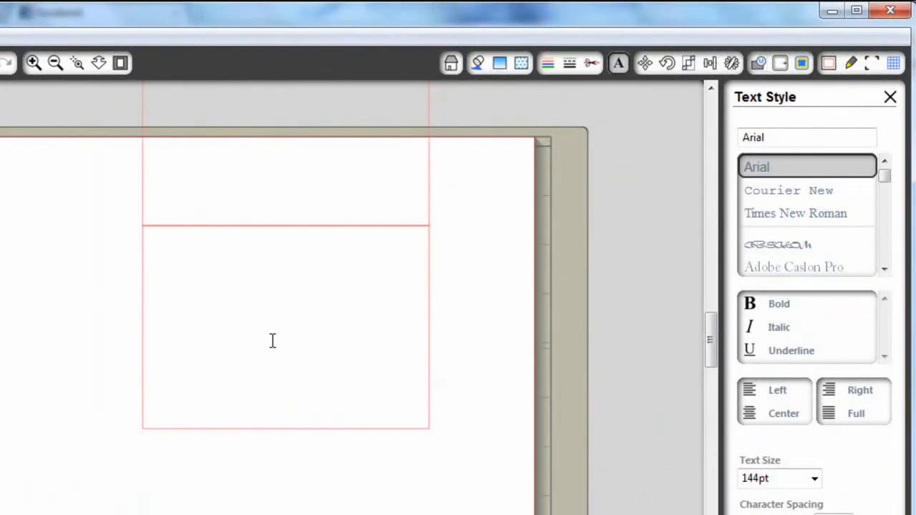
pyautogui.click(272, 340)
pyautogui.write('DAD')
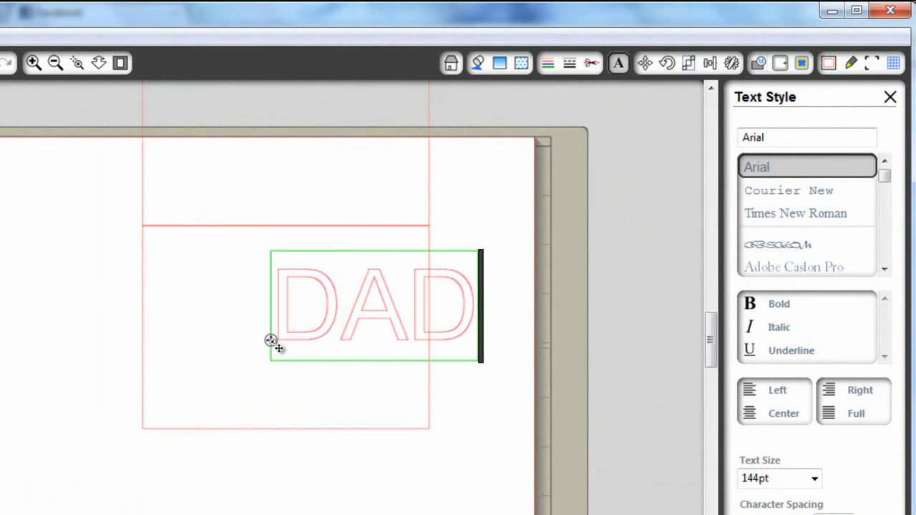
# Change the font of the DAD text to Stencil Std
pyautogui.moveTo(279, 331); pyautogui.dragTo(480, 335)
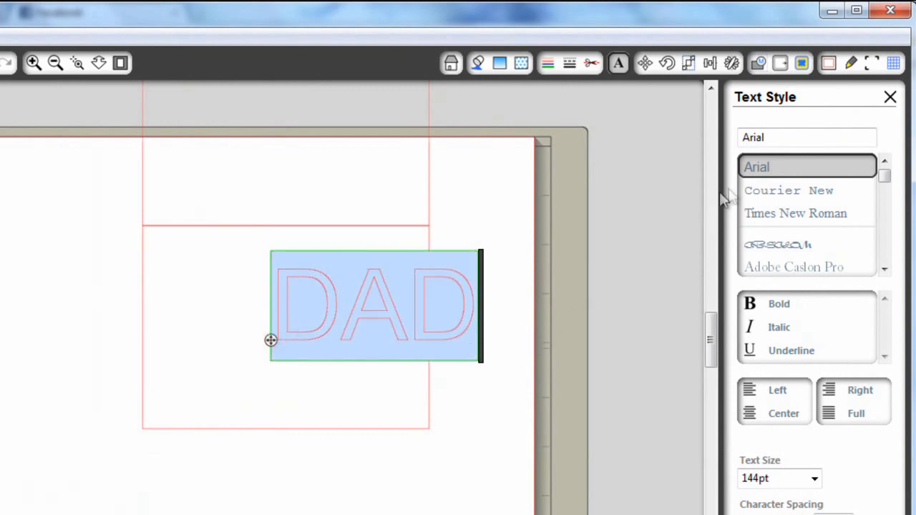
pyautogui.doubleClick(757, 139)
pyautogui.write('STENcil')
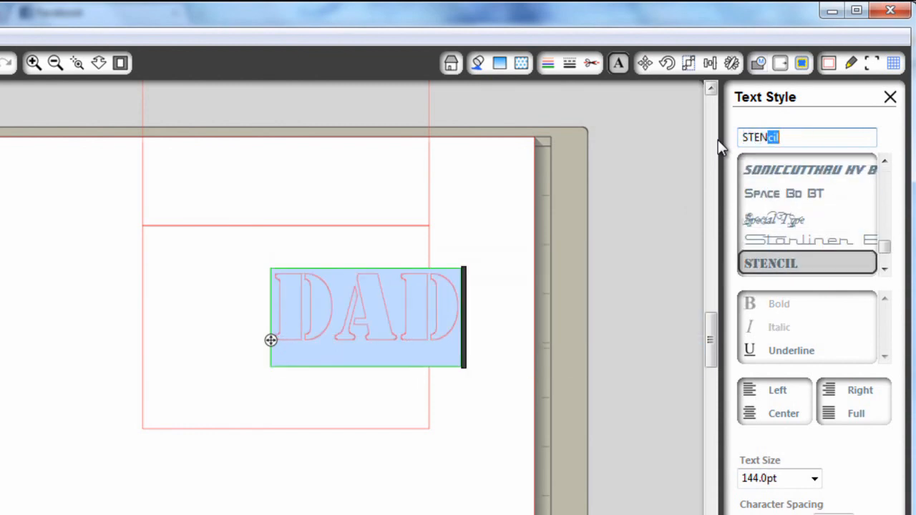
pyautogui.click(885, 269)
pyautogui.click(818, 251)
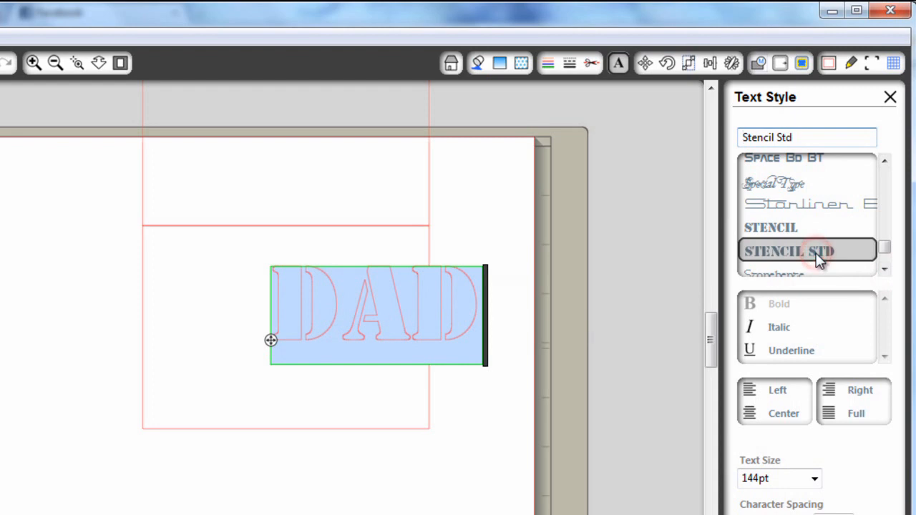
pyautogui.click(508, 394)
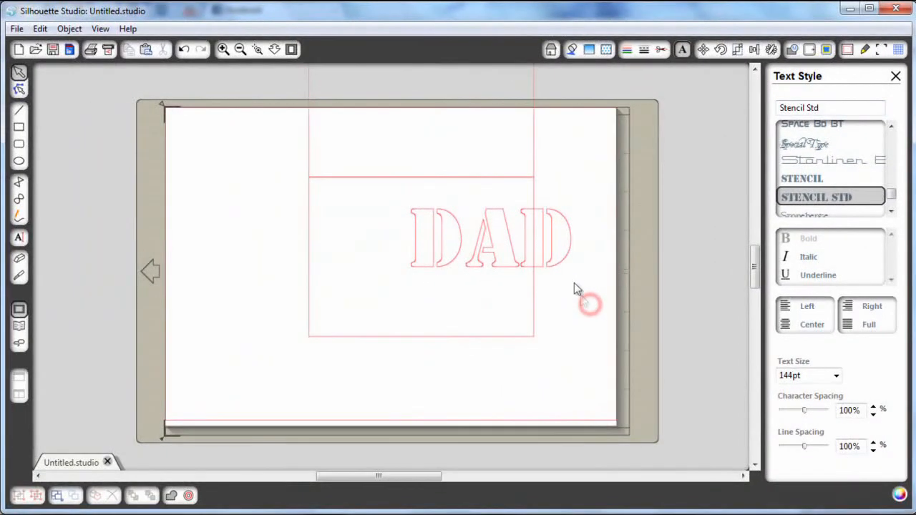
# Move the DAD text inside the edges of the lower rectangle and make it a compound path
pyautogui.moveTo(491, 254); pyautogui.dragTo(453, 283)
pyautogui.click(458, 283)
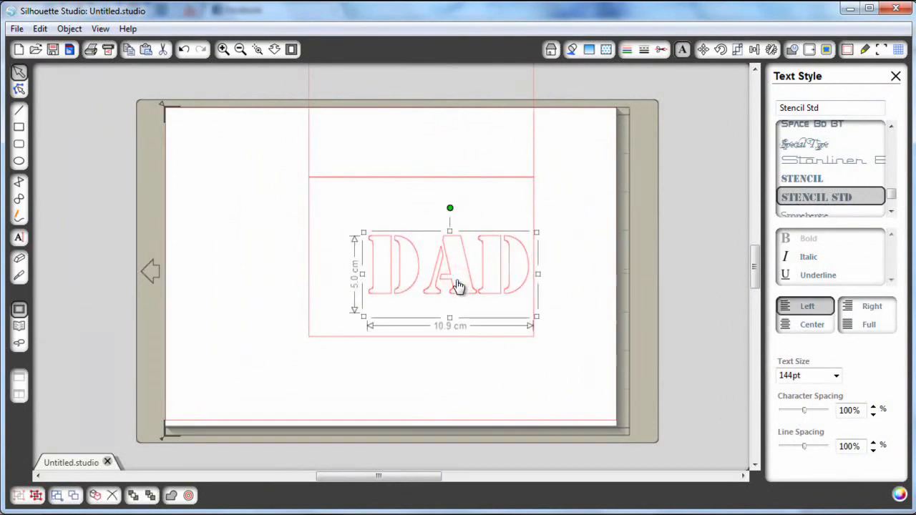
pyautogui.rightClick(450, 287)
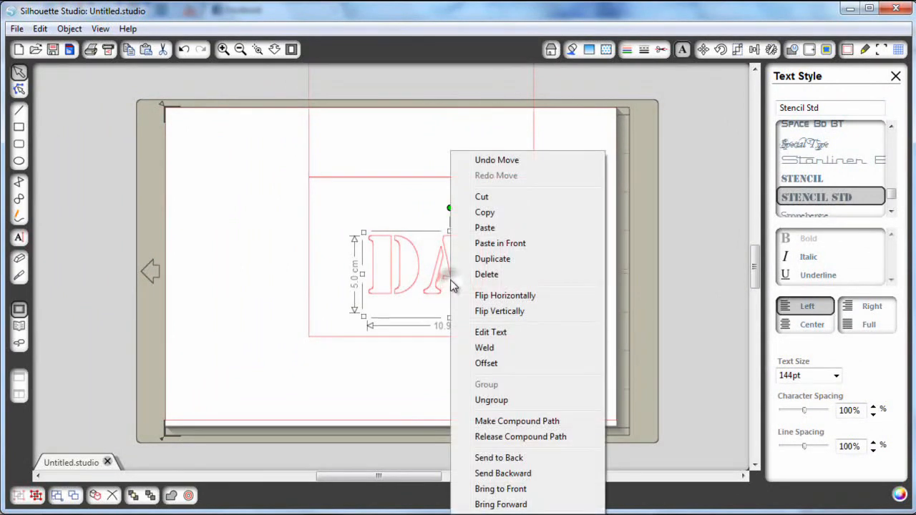
pyautogui.click(537, 424)
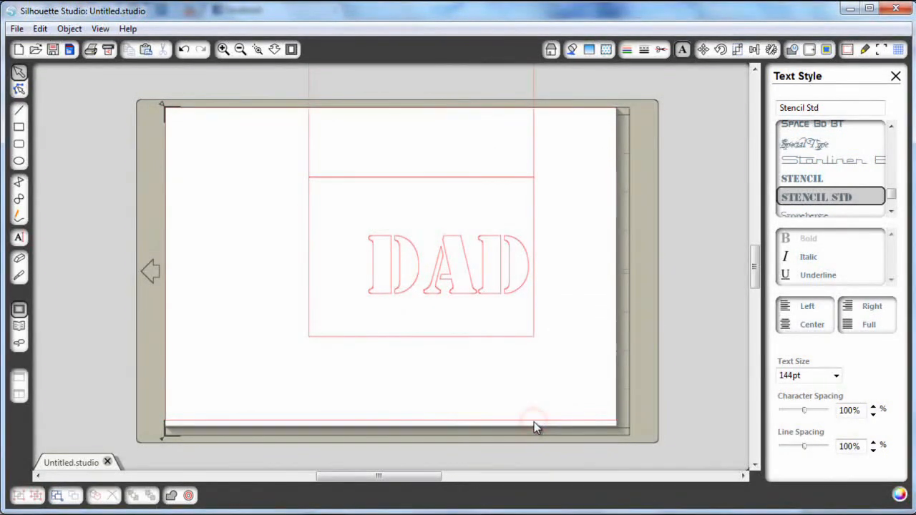
pyautogui.click(419, 272)
pyautogui.doubleClick(414, 272)
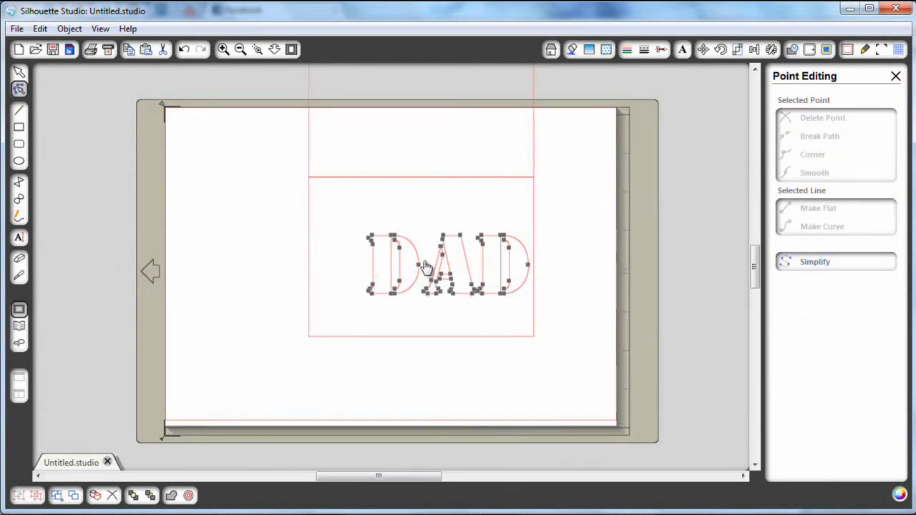
pyautogui.click(20, 86)
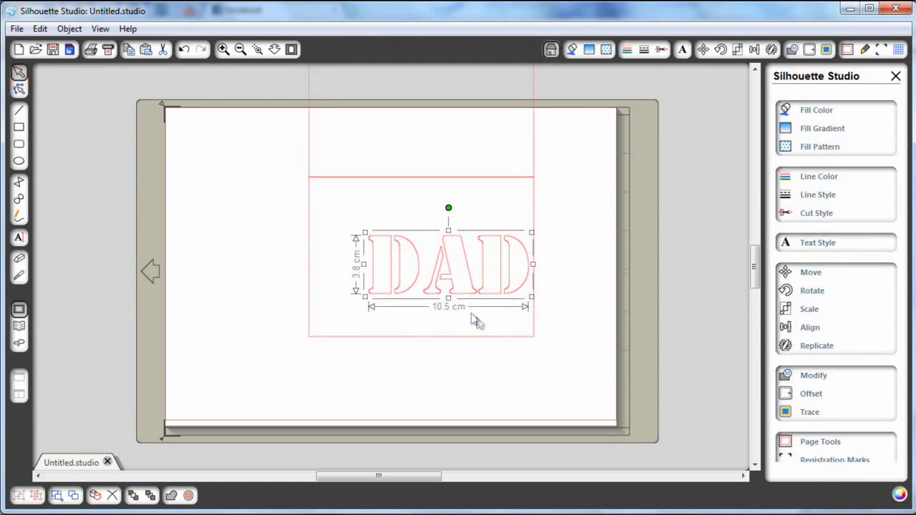
pyautogui.click(491, 323)
# Move the DAD lettering to the lower rectangle's bottom-left corner and enlarge it proportionally to about 12.8 by 4.6 cm
pyautogui.moveTo(456, 297); pyautogui.dragTo(408, 326)
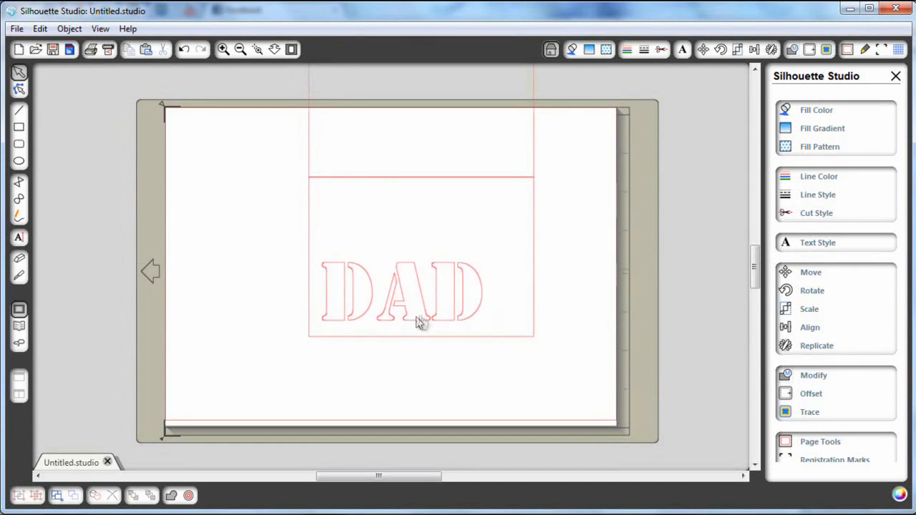
pyautogui.click(464, 269)
pyautogui.moveTo(485, 259); pyautogui.dragTo(517, 230)
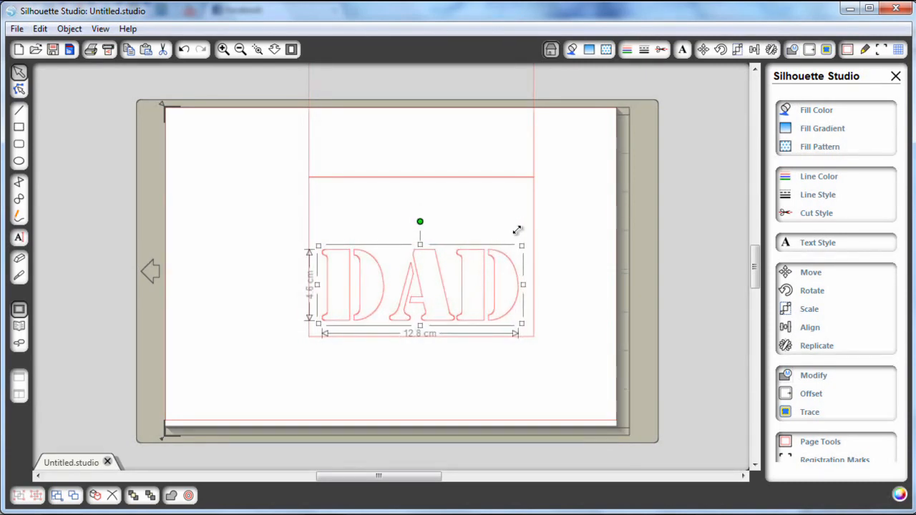
pyautogui.click(578, 310)
# Release the compound path of the DAD lettering to separate its pieces
pyautogui.click(380, 301)
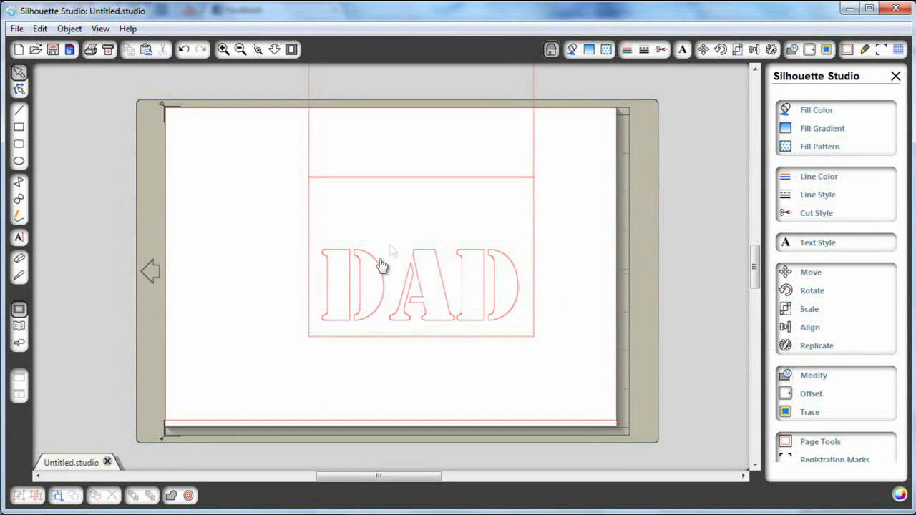
pyautogui.click(404, 323)
pyautogui.rightClick(403, 319)
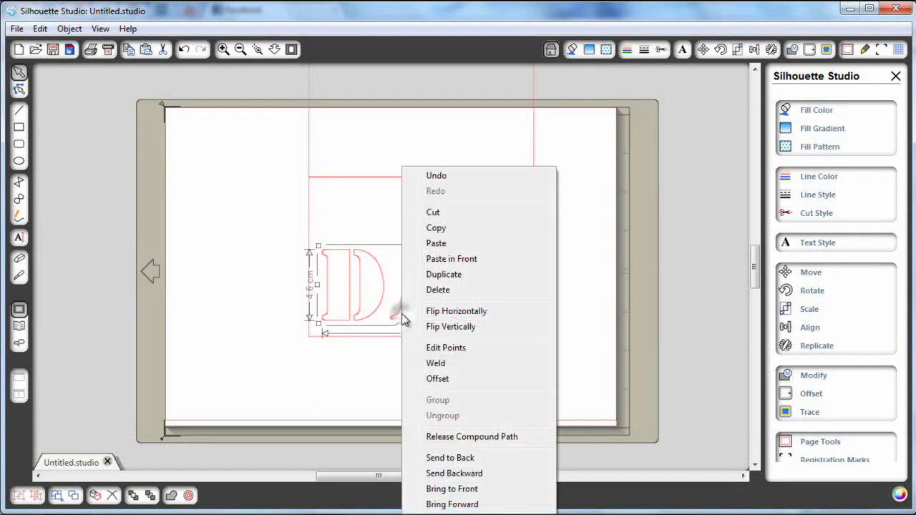
pyautogui.click(470, 436)
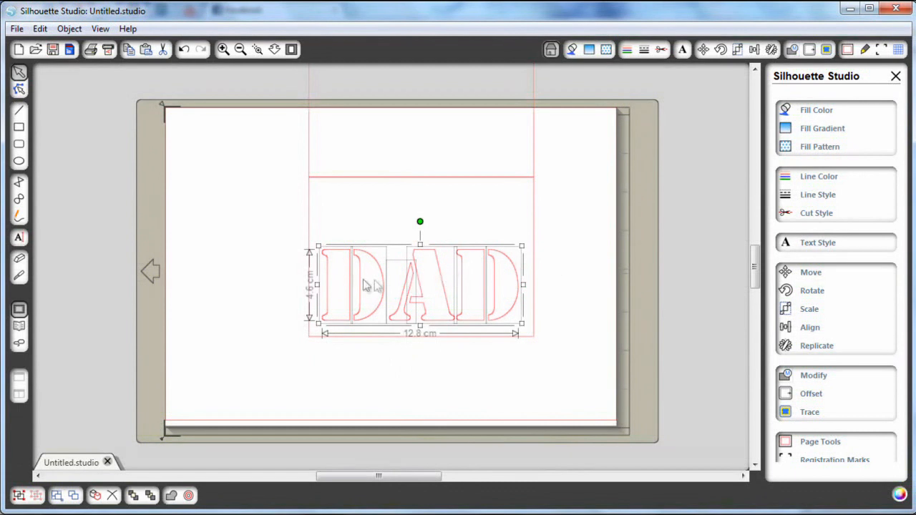
pyautogui.click(298, 281)
# Select both pieces of the first D and nudge them together slightly toward the A
pyautogui.click(325, 287)
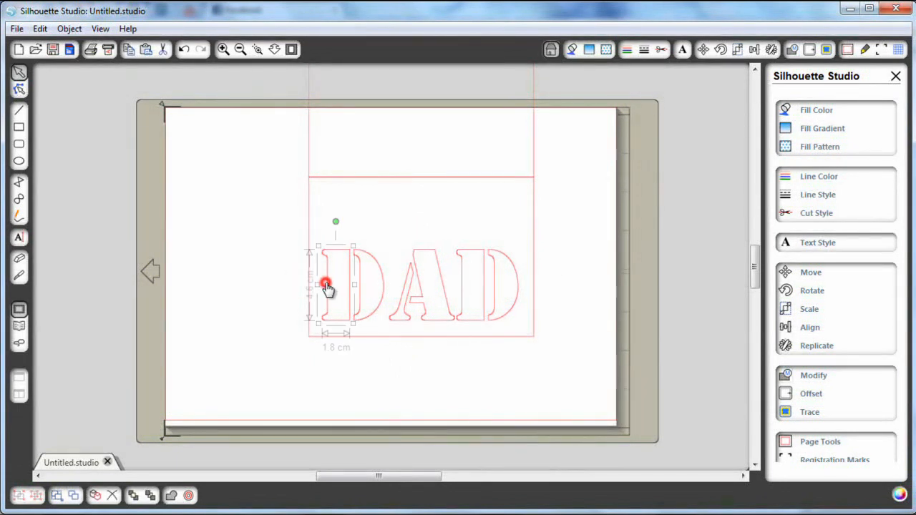
pyautogui.click(360, 295)
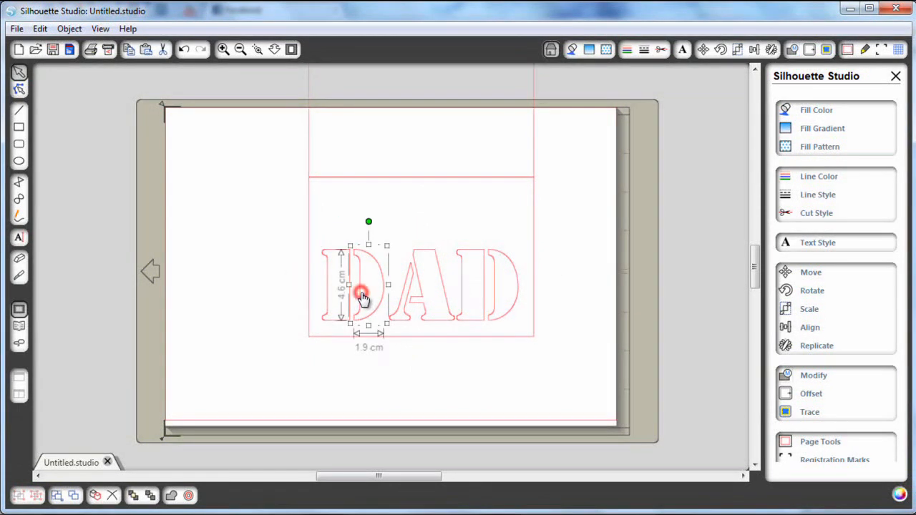
pyautogui.click(317, 239)
pyautogui.moveTo(321, 258); pyautogui.dragTo(395, 337)
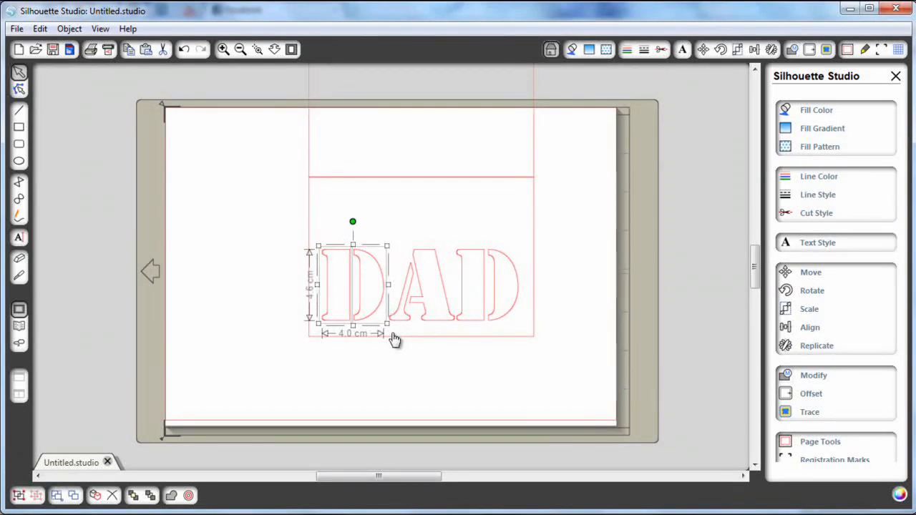
pyautogui.press('Right')
pyautogui.press('Right')
pyautogui.press('Right')
pyautogui.press('Right')
pyautogui.press('Right')
pyautogui.press('Right')
pyautogui.press('Right')
pyautogui.press('Right')
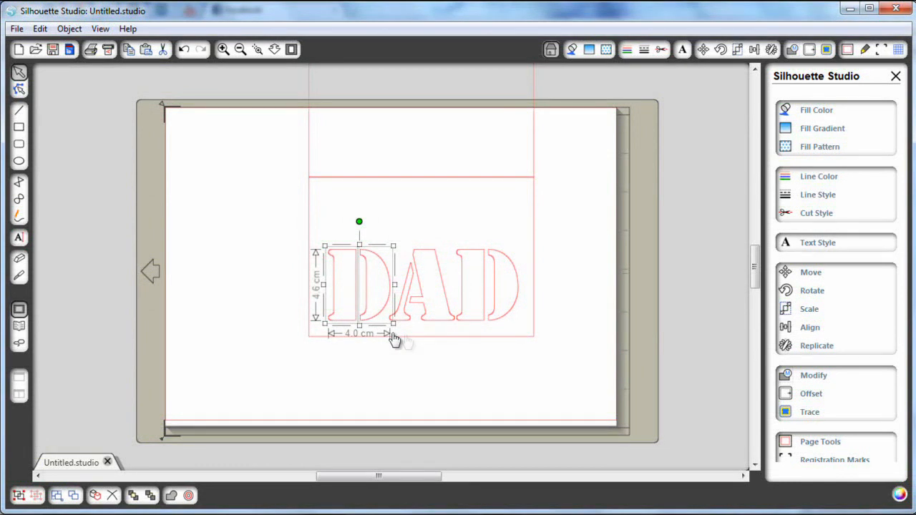
pyautogui.click(432, 339)
# Select all the pieces of the DAD lettering and group them into one object
pyautogui.click(318, 234)
pyautogui.moveTo(320, 257); pyautogui.dragTo(528, 337)
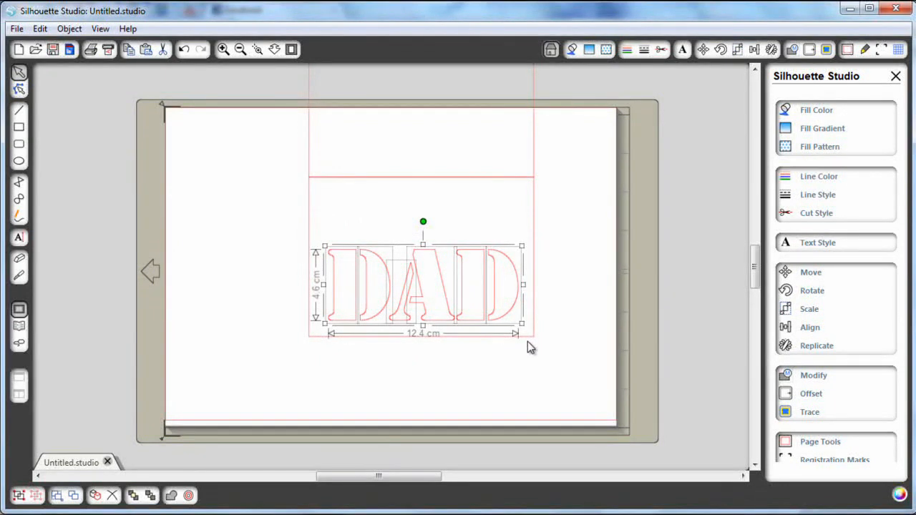
pyautogui.hotkey('ctrl', 'g')
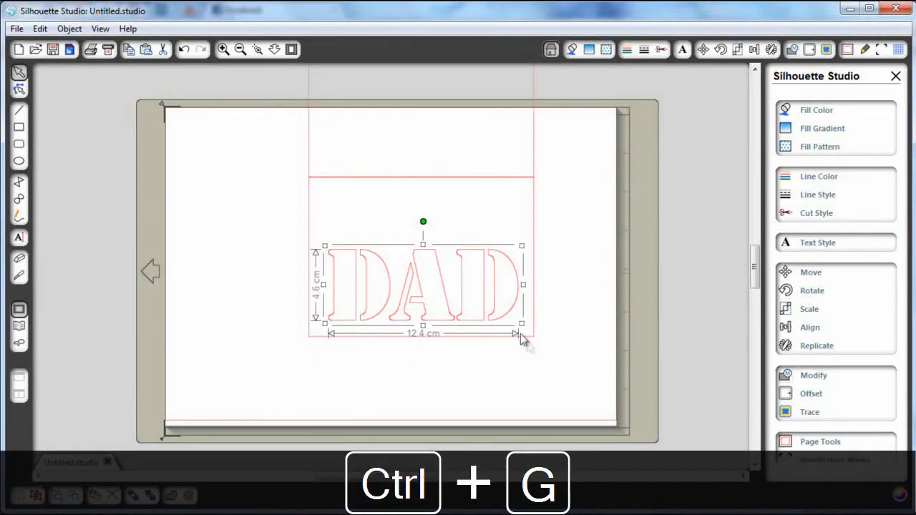
pyautogui.click(563, 346)
# Enlarge the grouped DAD lettering proportionally to about 12.9 by 4.8 cm and reposition it inside the lower rectangle
pyautogui.moveTo(471, 324)
pyautogui.mouseDown()
pyautogui.moveTo(450, 317)
pyautogui.moveTo(477, 307)
pyautogui.moveTo(467, 329)
pyautogui.mouseUp()
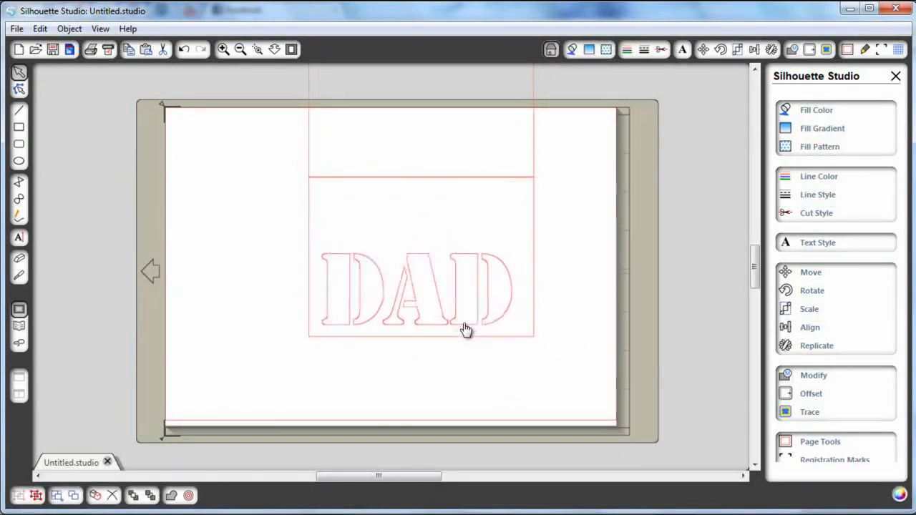
pyautogui.click(507, 275)
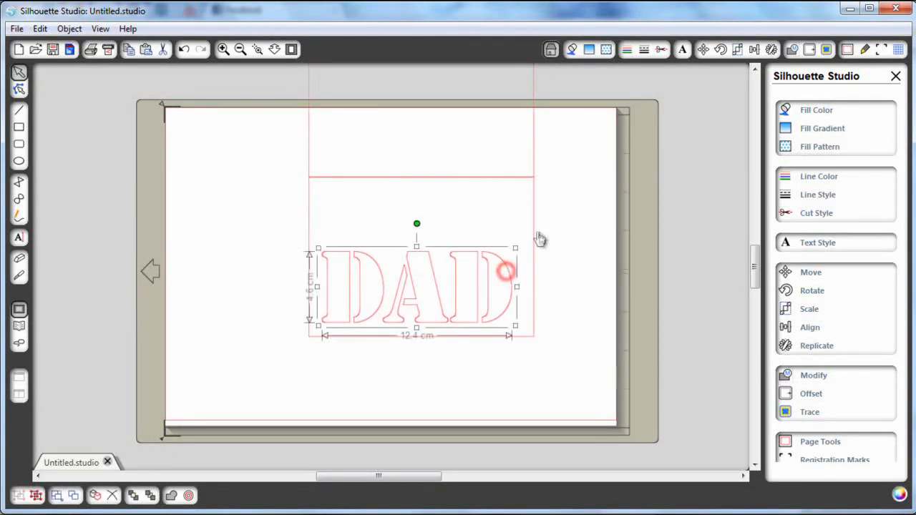
pyautogui.moveTo(516, 249); pyautogui.dragTo(524, 244)
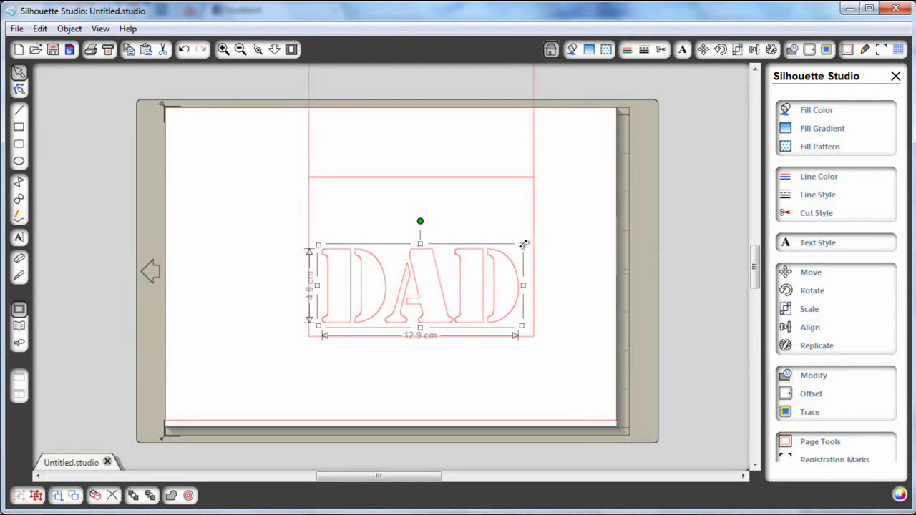
pyautogui.moveTo(471, 326); pyautogui.dragTo(479, 327)
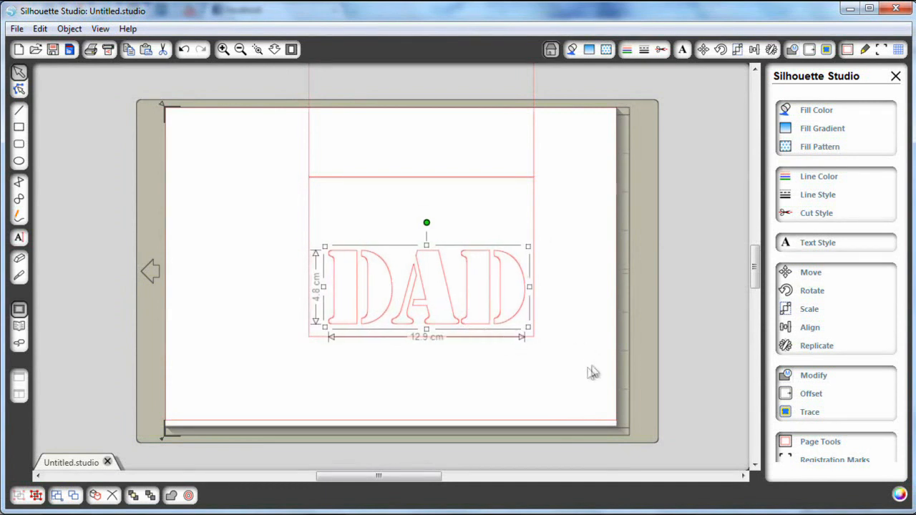
# Center the DAD lettering horizontally with the card rectangles using Align Center
pyautogui.hotkey('ctrl', 'a')
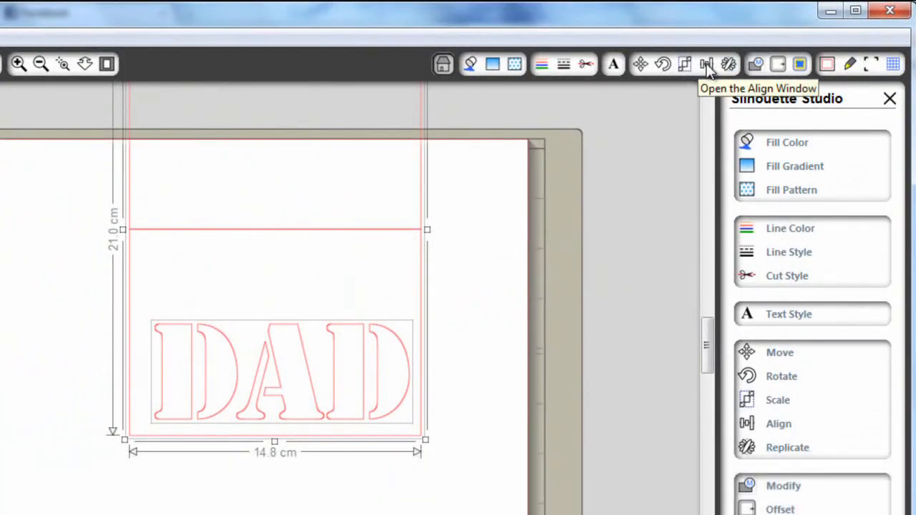
pyautogui.click(706, 65)
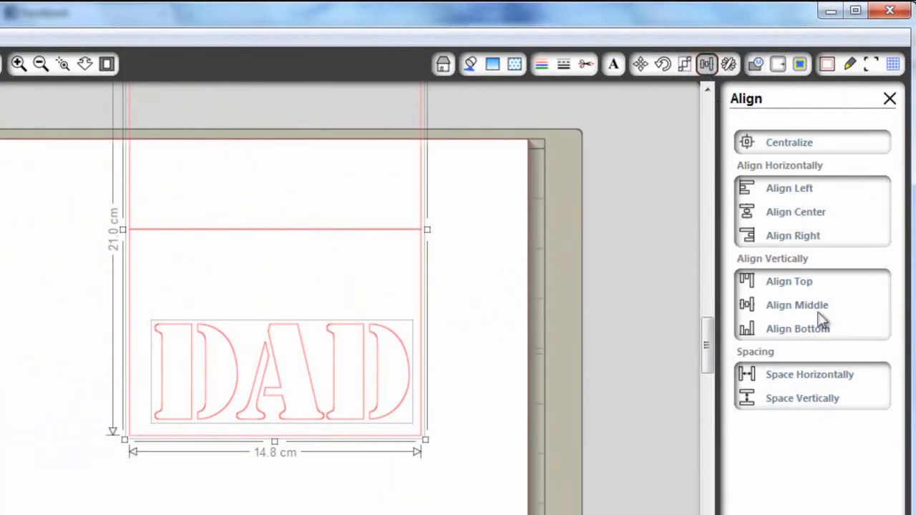
pyautogui.click(796, 213)
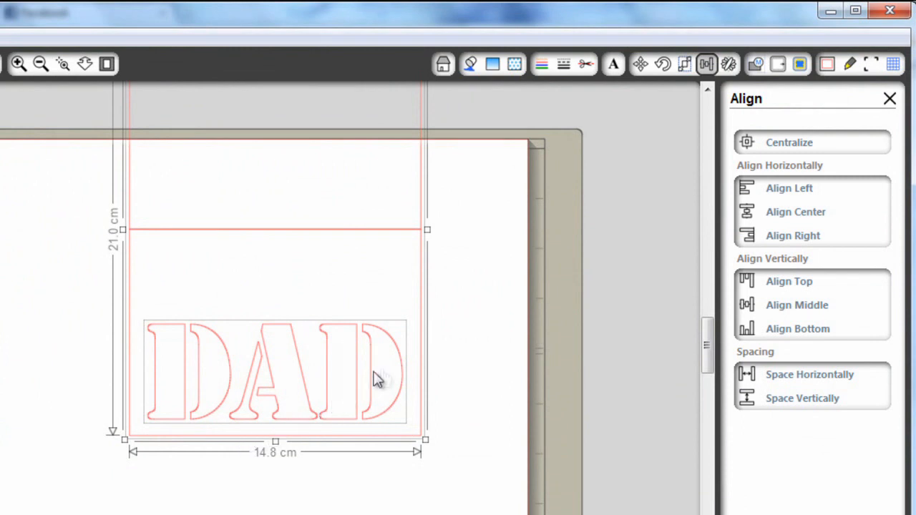
pyautogui.click(455, 343)
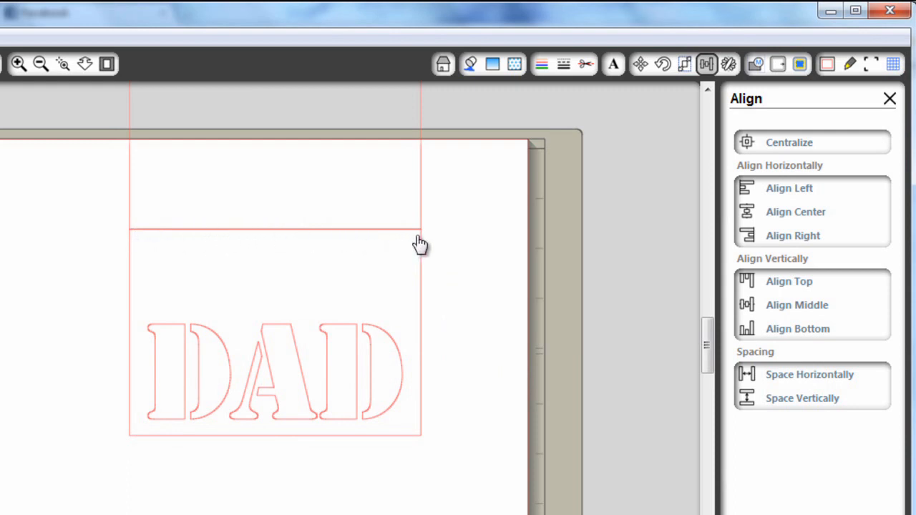
# Ungroup the two card rectangles and check that the upper and lower ones can be selected separately
pyautogui.click(154, 176)
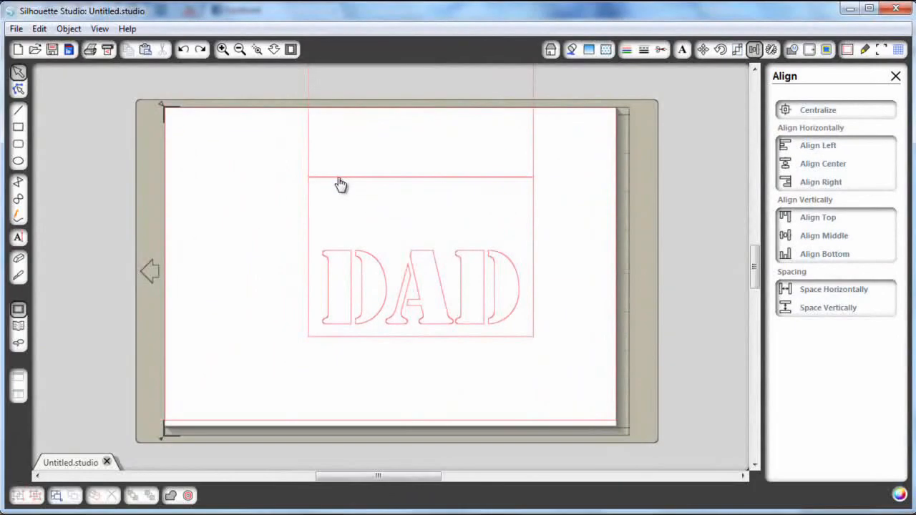
pyautogui.click(167, 229)
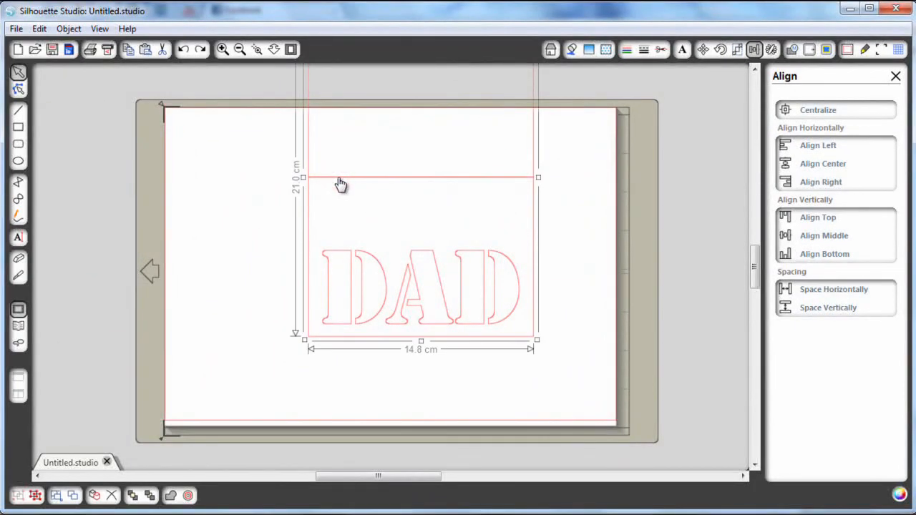
pyautogui.rightClick(343, 185)
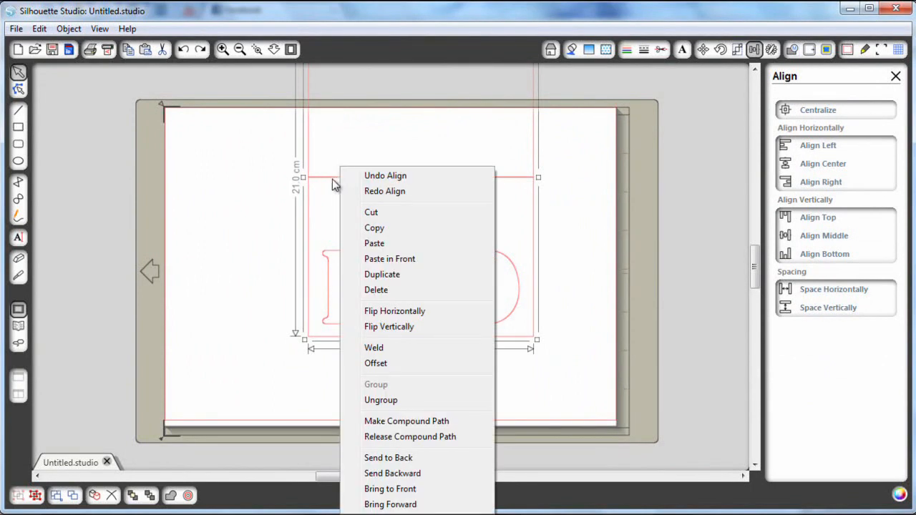
pyautogui.click(397, 401)
pyautogui.click(592, 209)
pyautogui.click(534, 163)
pyautogui.click(535, 241)
pyautogui.click(573, 209)
# Nudge the upper rectangle down slightly so that it overlaps the lower rectangle's top edge
pyautogui.click(258, 51)
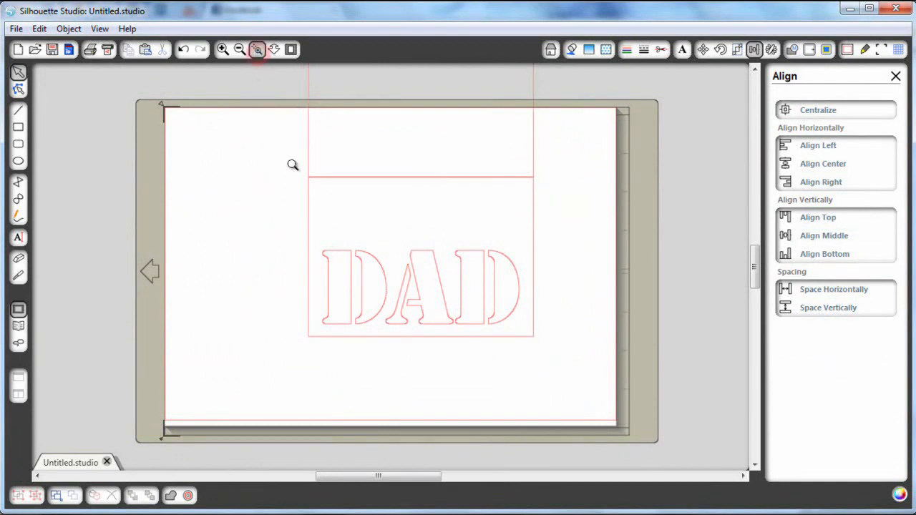
pyautogui.moveTo(294, 152); pyautogui.dragTo(558, 215)
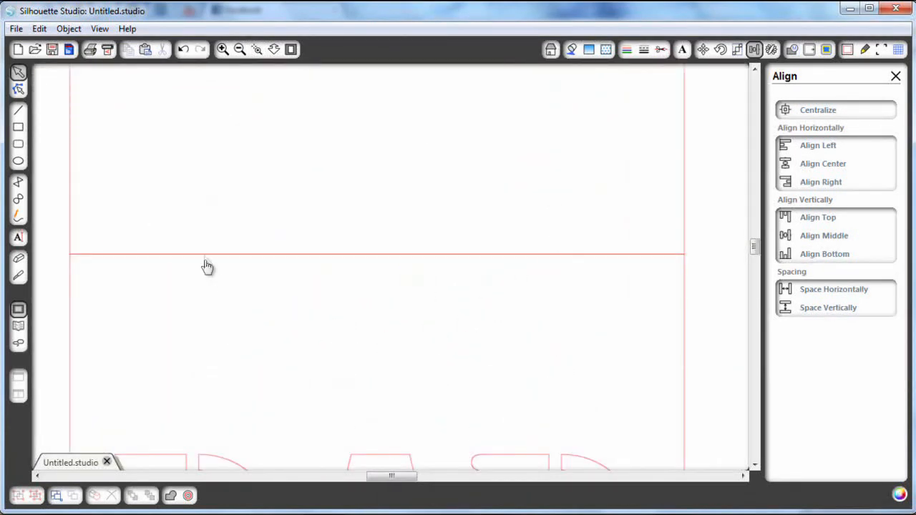
pyautogui.click(73, 214)
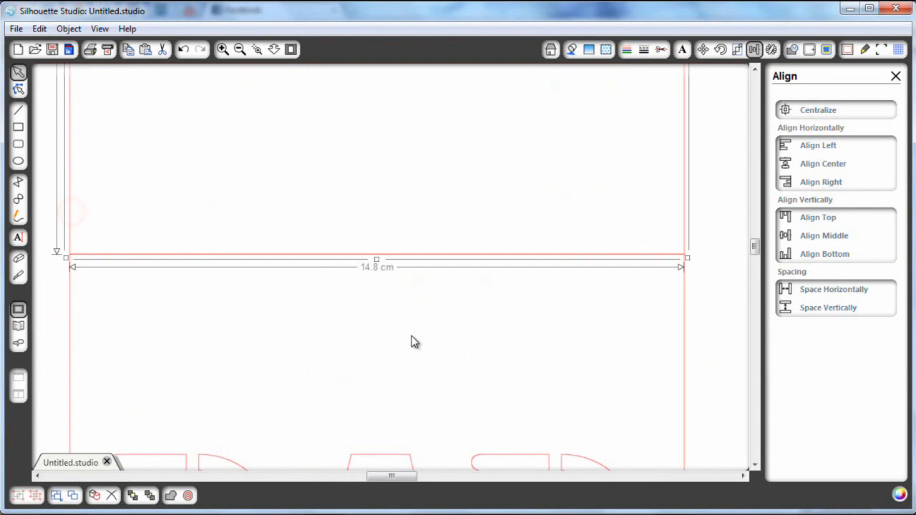
pyautogui.press('Down')
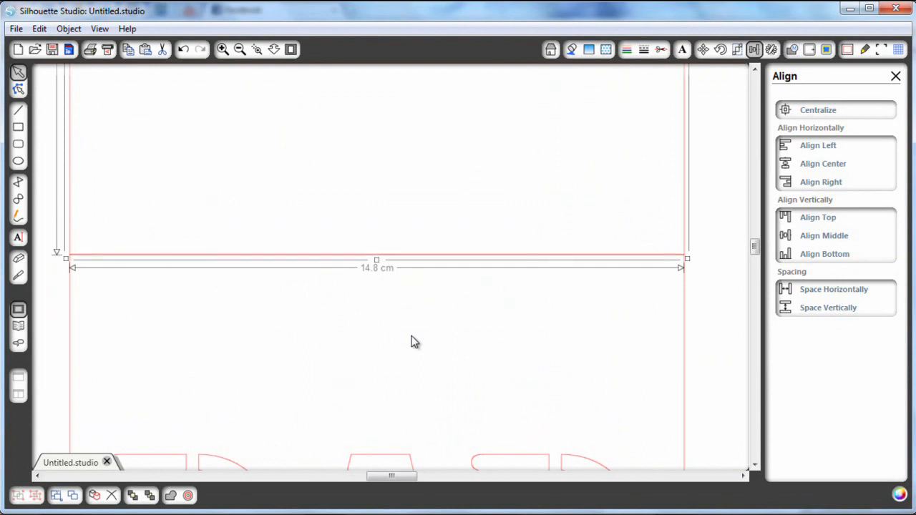
pyautogui.click(292, 52)
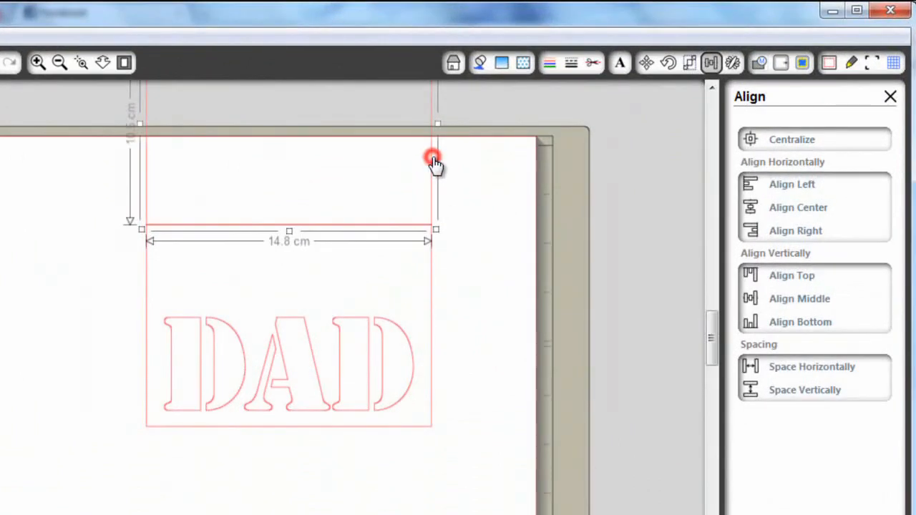
# Weld the upper and lower rectangles into a single card outline
pyautogui.keyDown('shift'); pyautogui.click(432, 325); pyautogui.keyUp('shift')
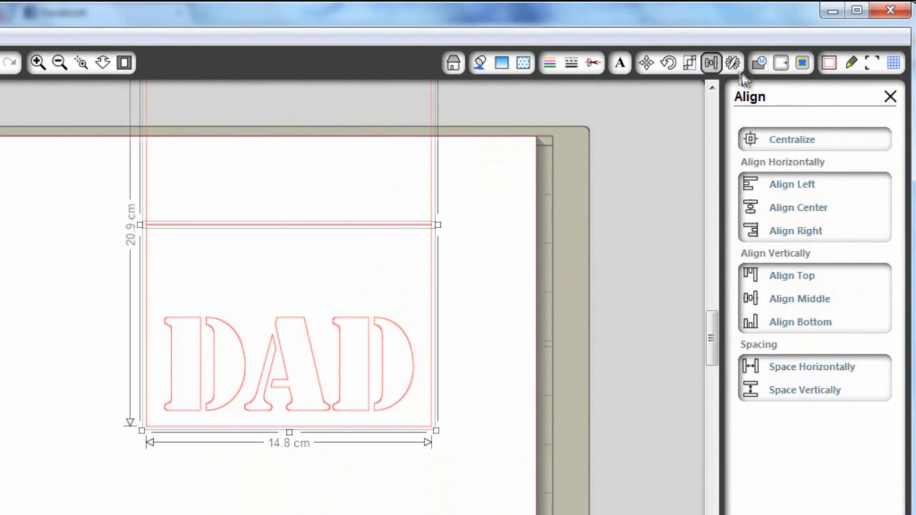
pyautogui.click(760, 64)
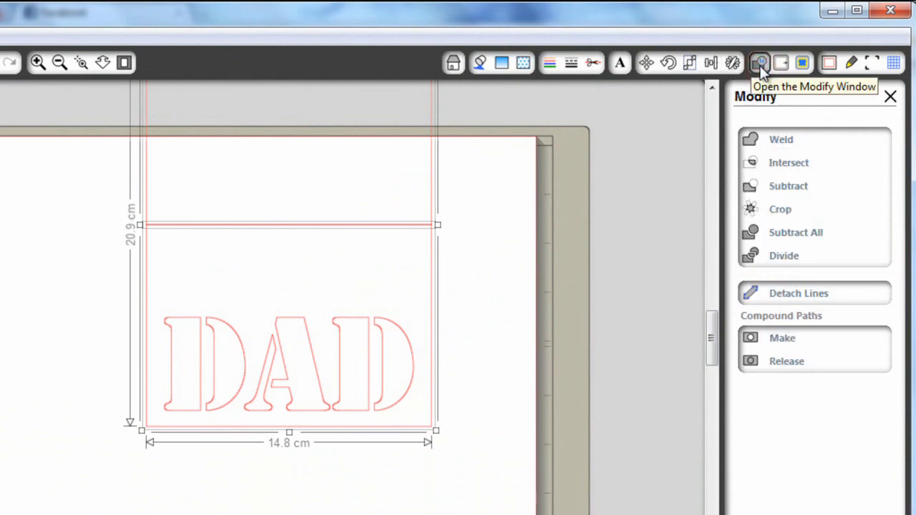
pyautogui.click(794, 141)
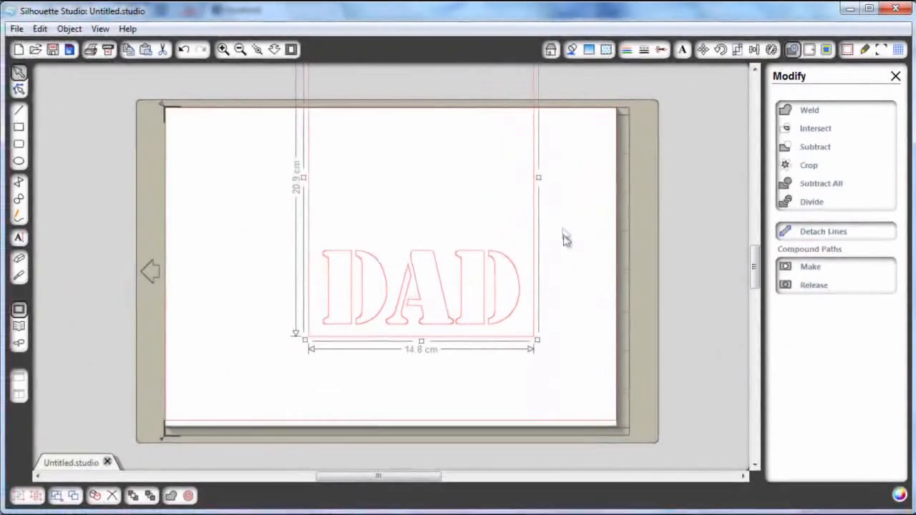
# Group the card outline together with the DAD lettering
pyautogui.click(462, 369)
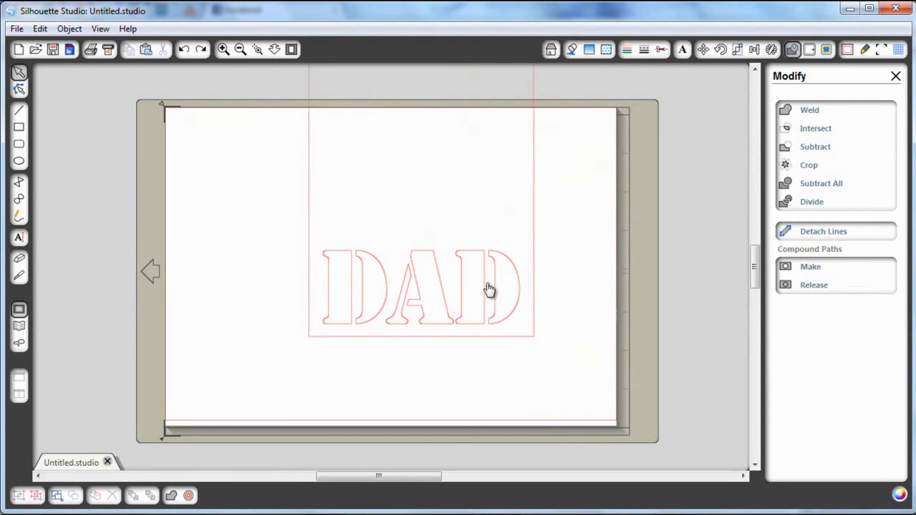
pyautogui.hotkey('ctrl', 'a')
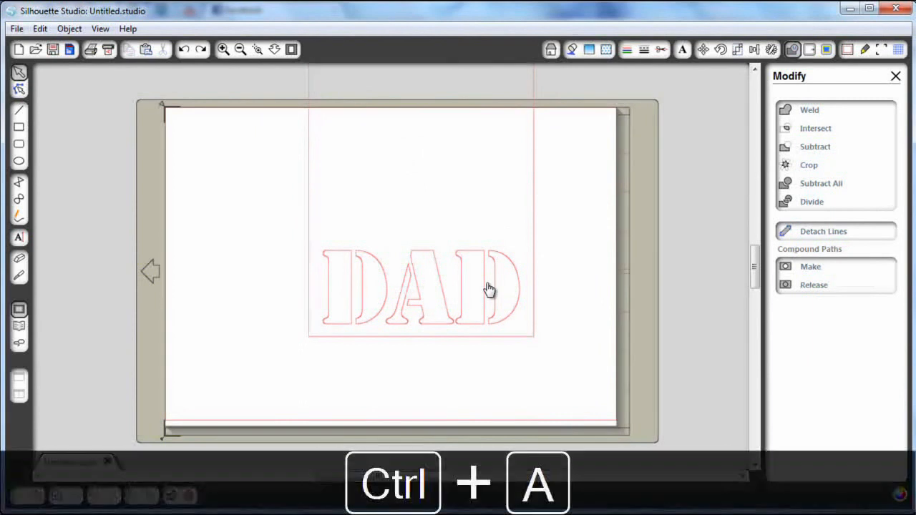
pyautogui.hotkey('ctrl', 'g')
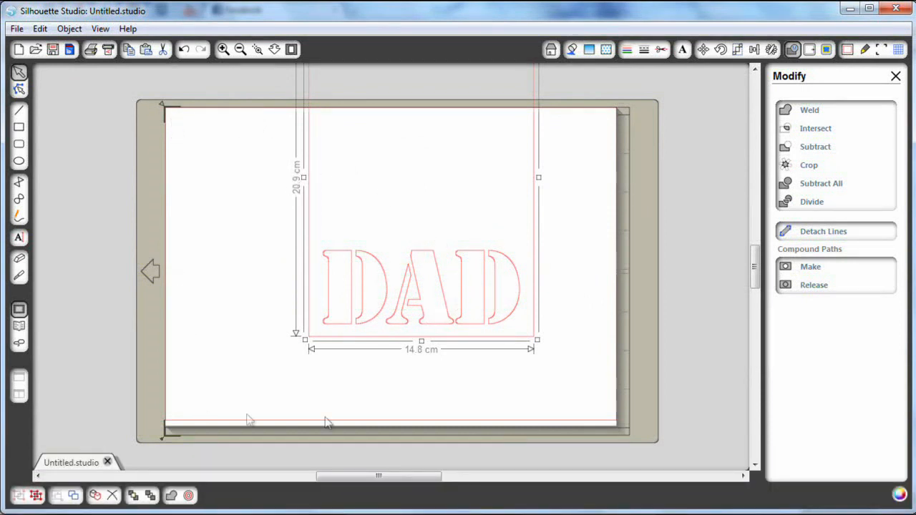
# Rotate the grouped card by 90° clockwise and move it fully onto the page
pyautogui.click(70, 29)
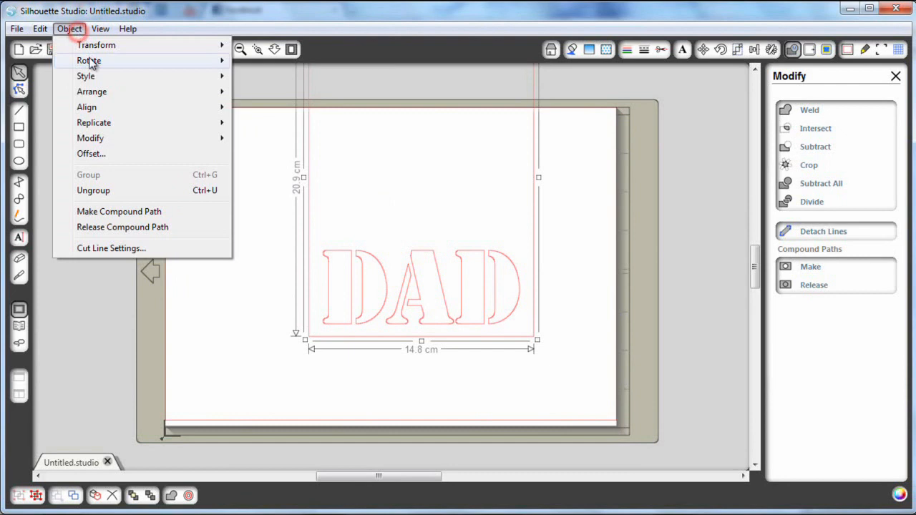
pyautogui.moveTo(98, 65)
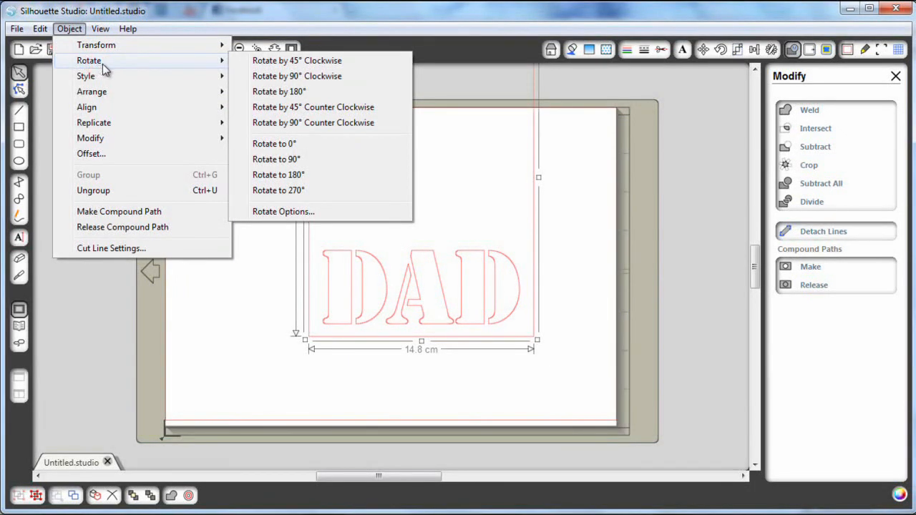
pyautogui.click(374, 77)
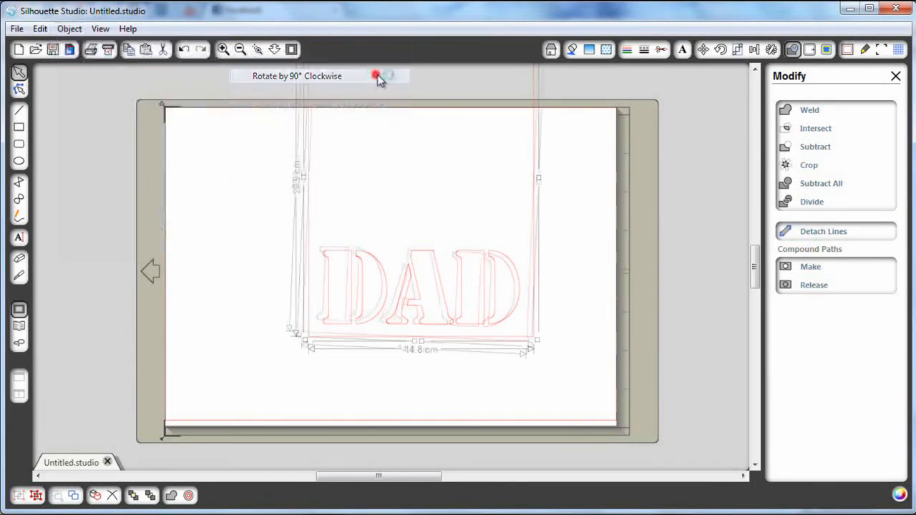
pyautogui.moveTo(343, 197); pyautogui.dragTo(267, 294)
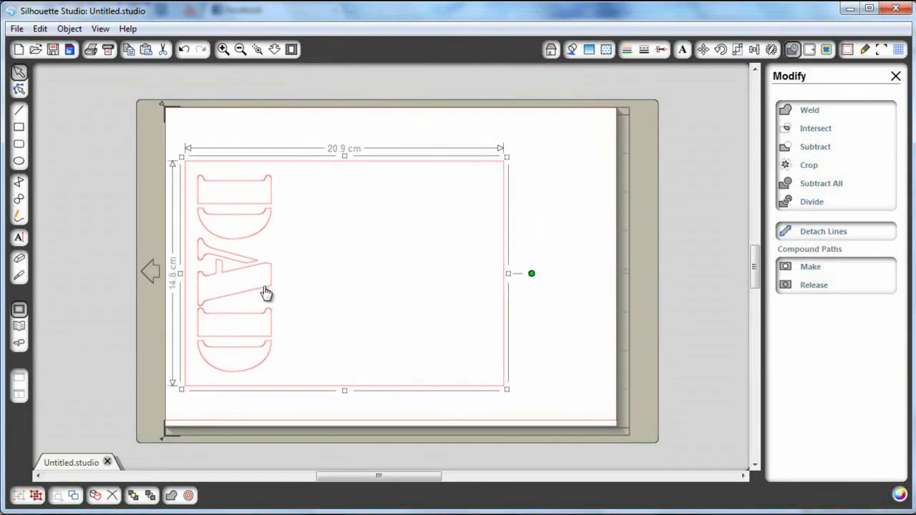
pyautogui.click(561, 313)
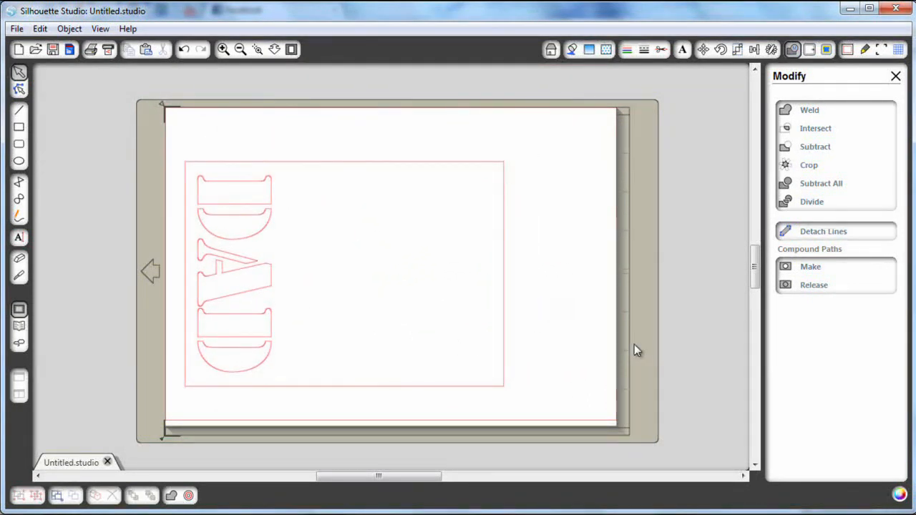